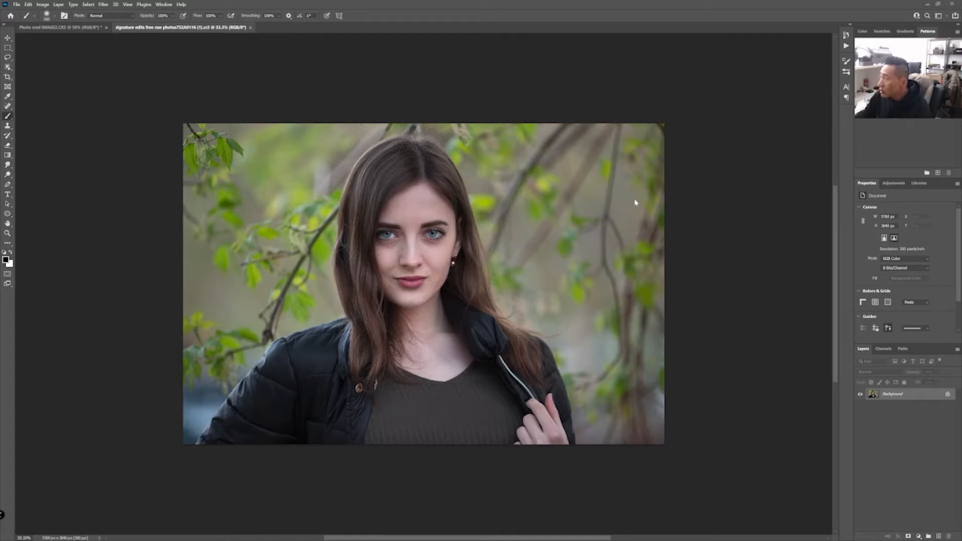
{"action": "key", "text": "ctrl+plus"}
{"action": "key", "text": "ctrl+plus"}
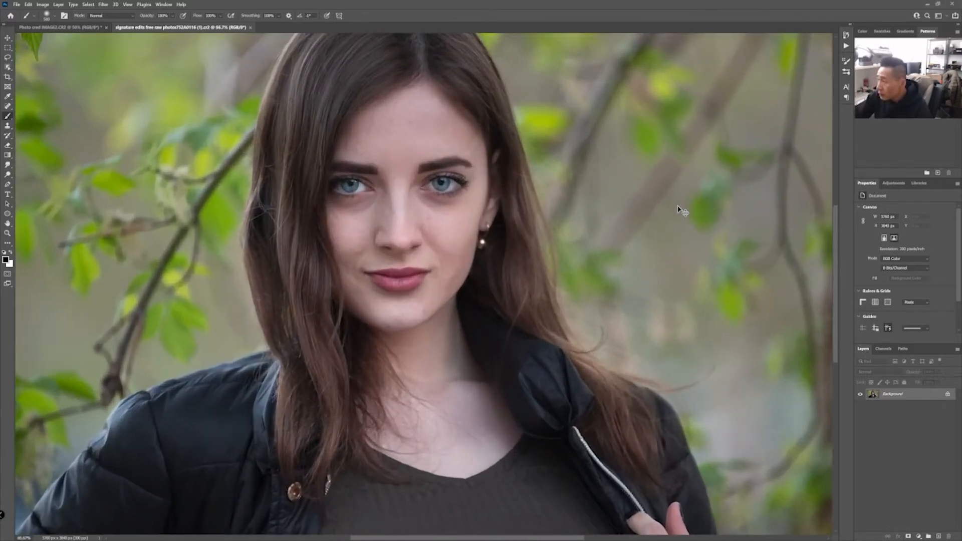
{"action": "key", "text": "ctrl+minus"}
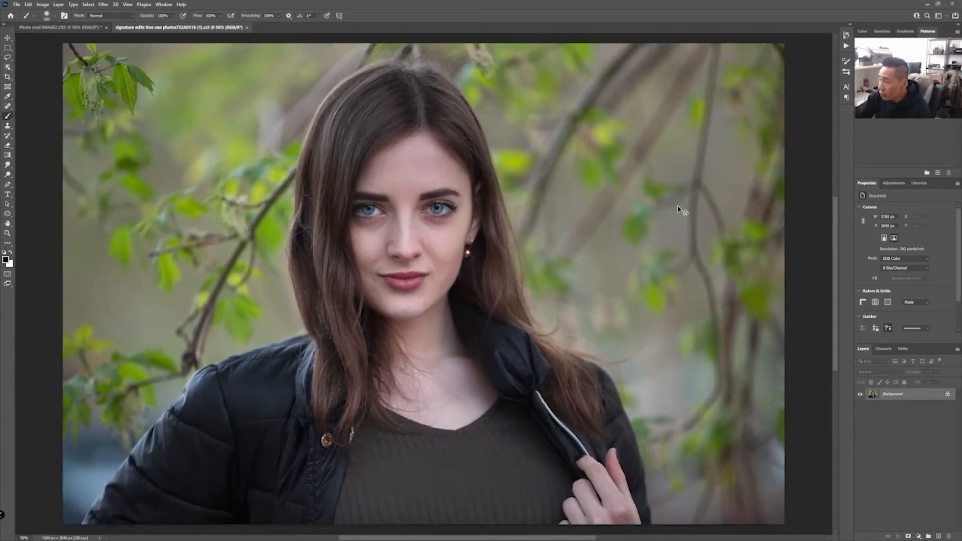
{"action": "key", "text": "ctrl+minus"}
{"action": "key", "text": "ctrl+plus"}
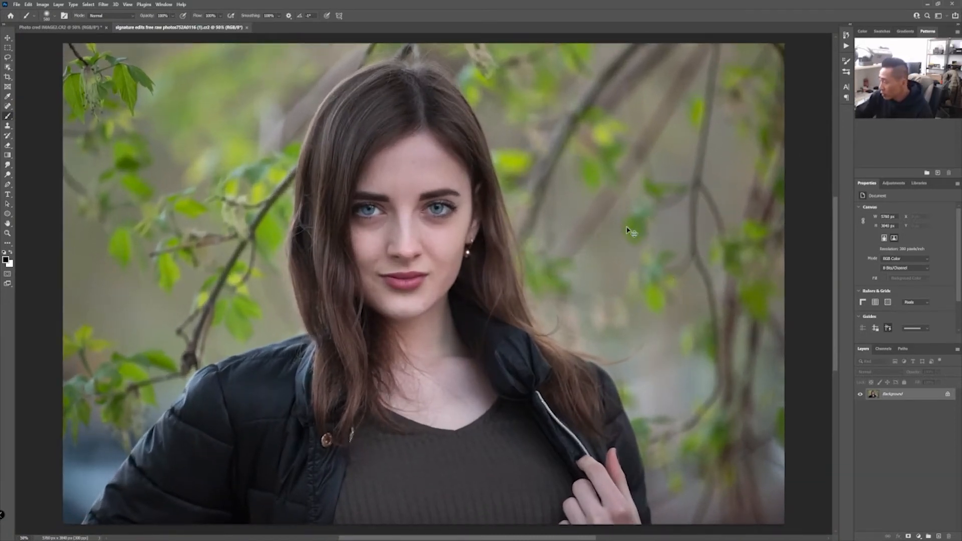
{"action": "key", "text": "ctrl+minus"}
{"action": "key", "text": "ctrl+plus"}
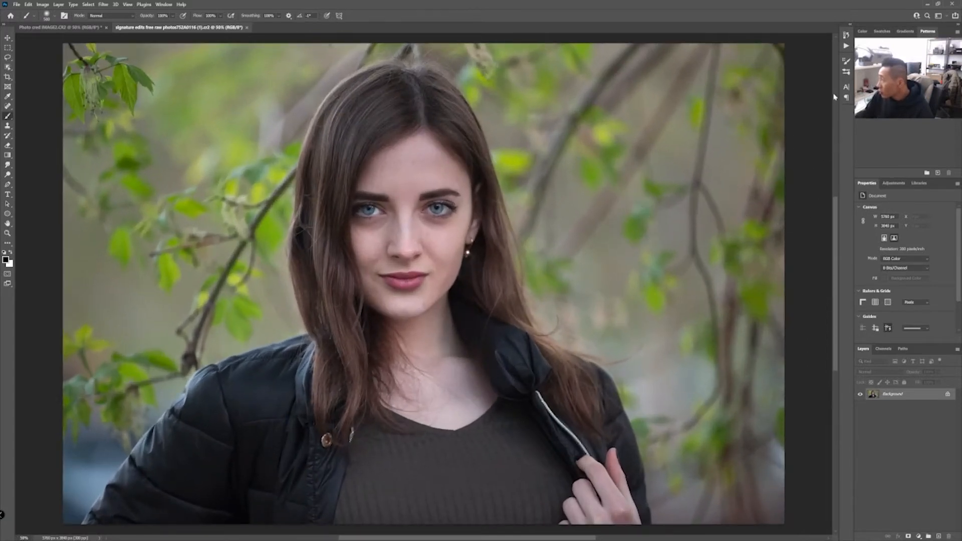
Display the list of Photoshop actions beside the portrait.
{"action": "left_click", "coordinate": [846, 46]}
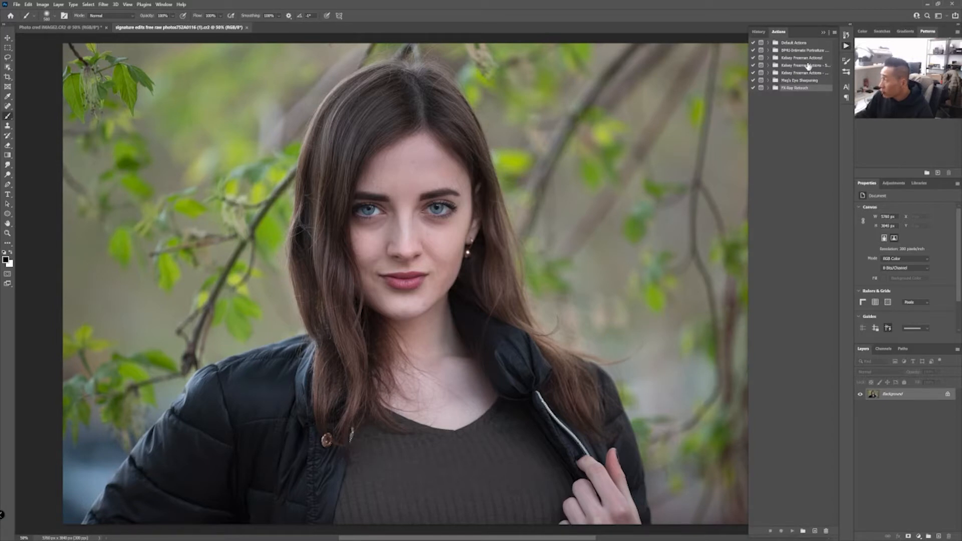
{"action": "left_click", "coordinate": [164, 4]}
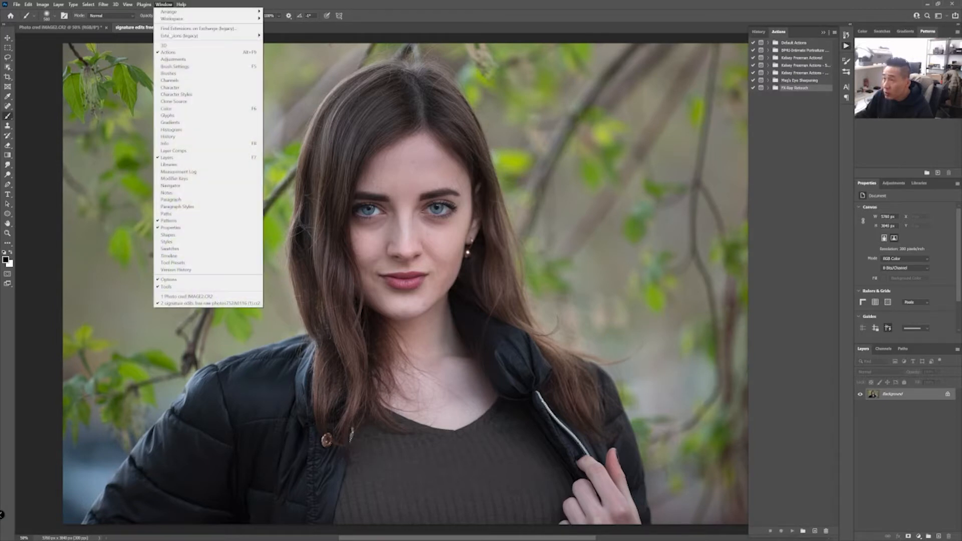
{"action": "left_click", "coordinate": [182, 53]}
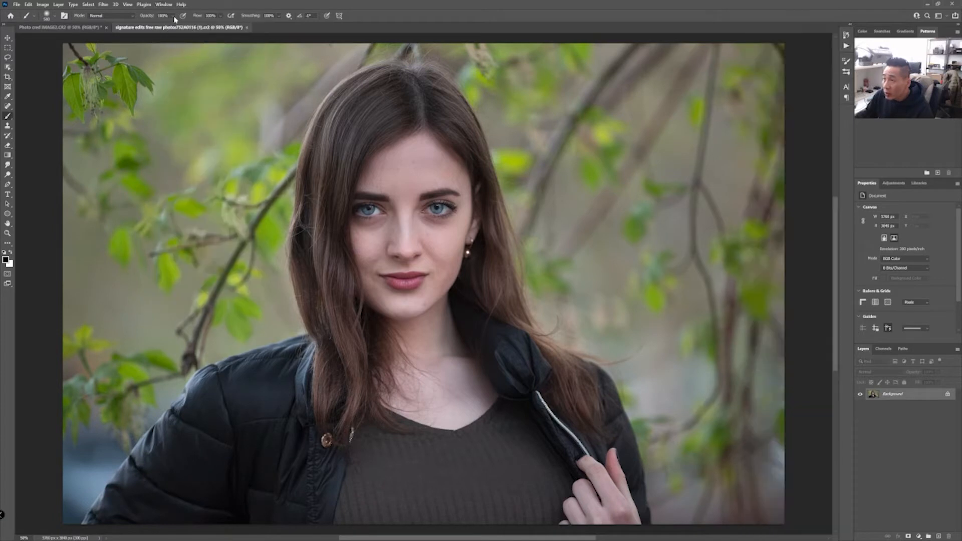
{"action": "left_click", "coordinate": [163, 5]}
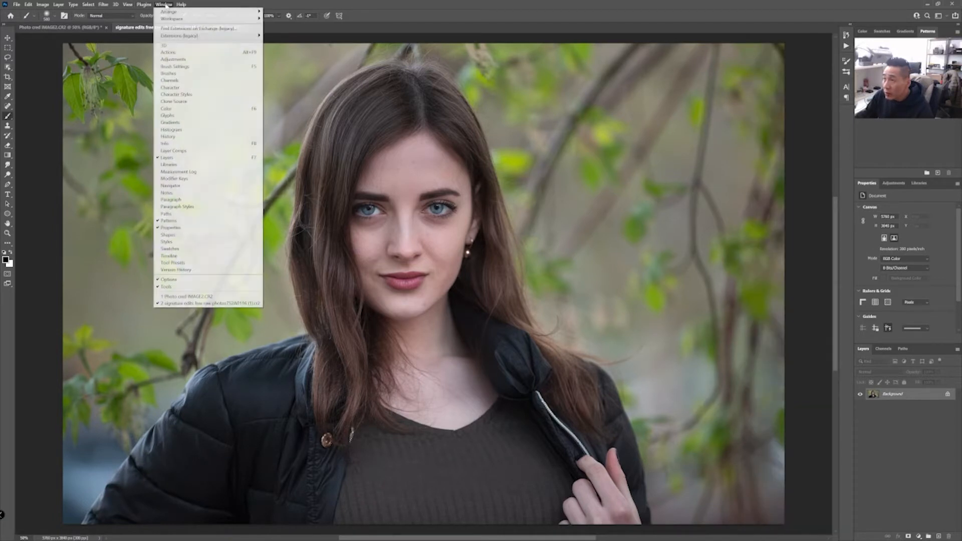
{"action": "left_click", "coordinate": [175, 52]}
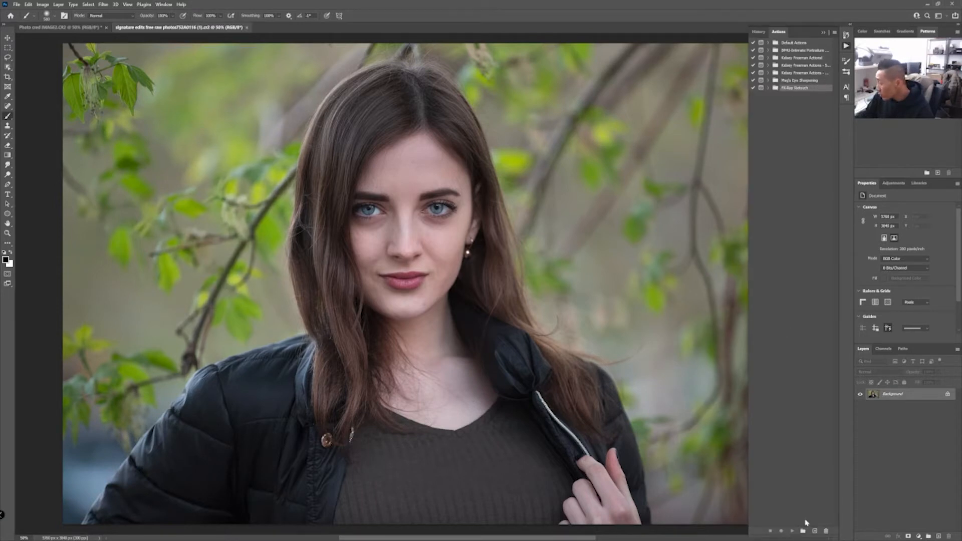
Create a new action set named Sharpening.
{"action": "left_click", "coordinate": [803, 531]}
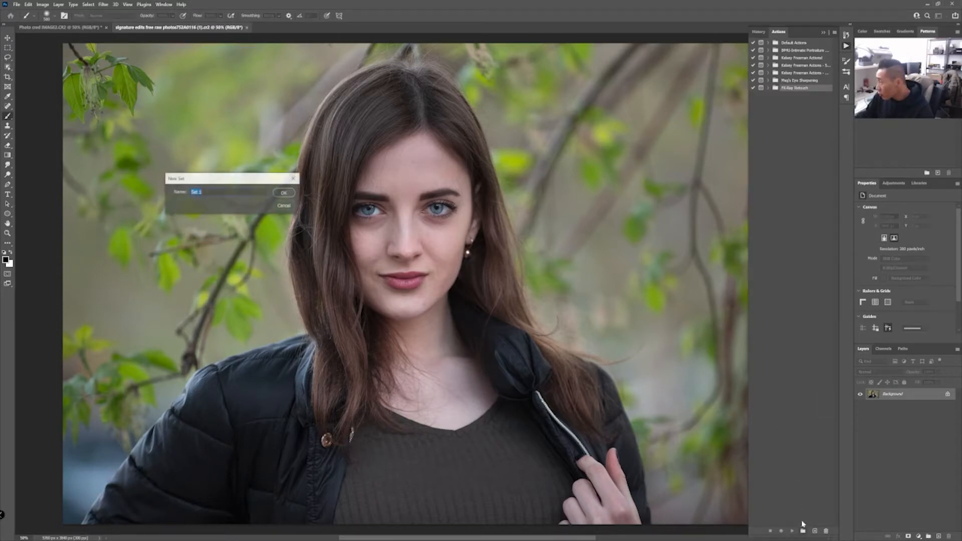
{"action": "key", "text": "BackSpace"}
{"action": "type", "text": "Sharpening"}
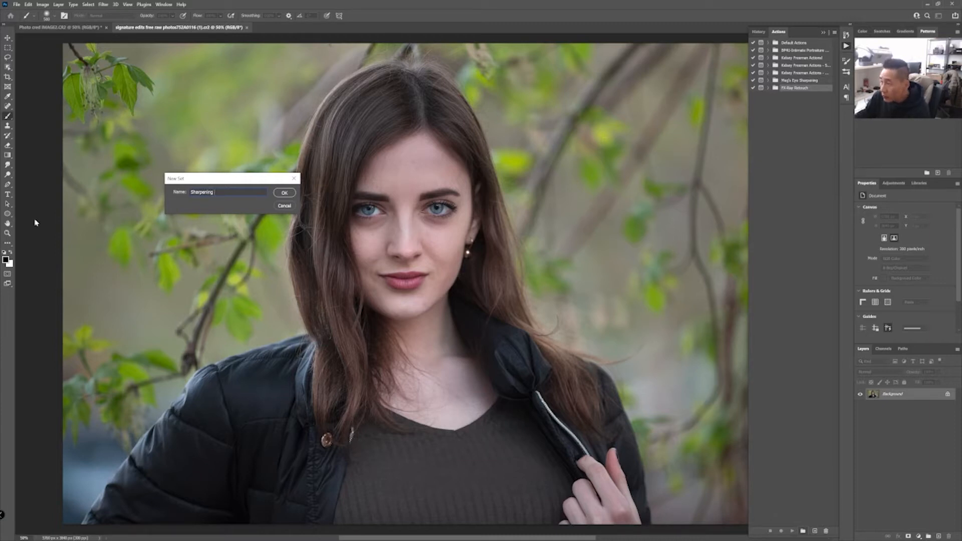
{"action": "left_click", "coordinate": [284, 193]}
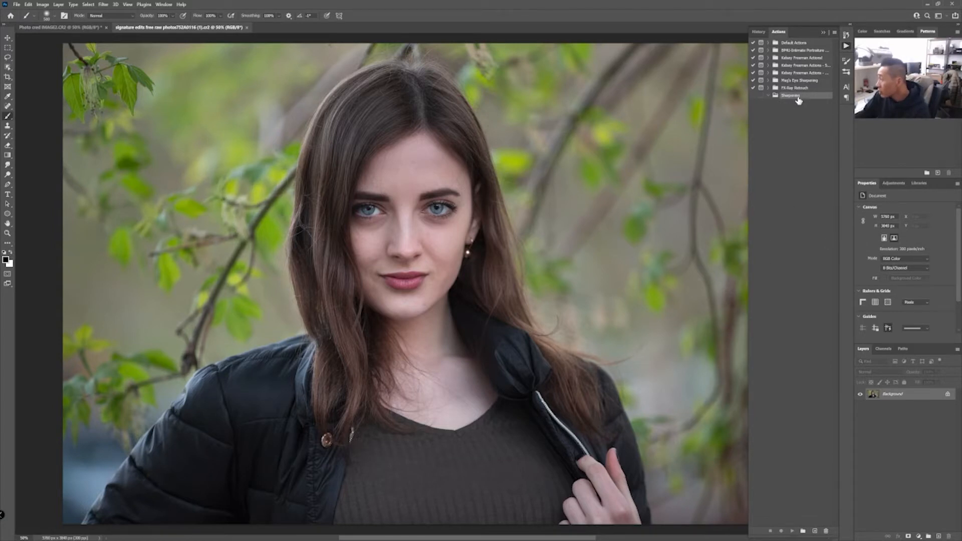
Create an action named Sharpening Tool in the Sharpening set and start recording it.
{"action": "left_click", "coordinate": [835, 33]}
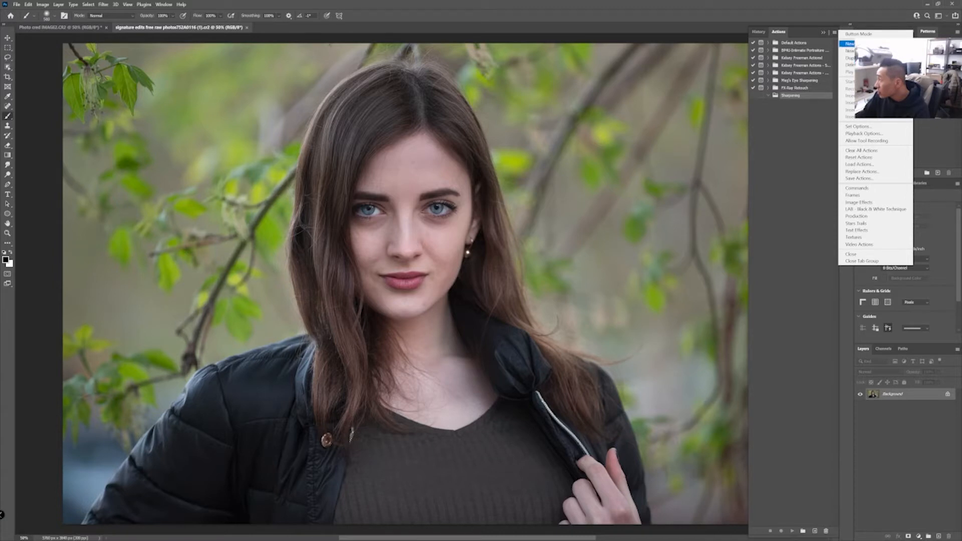
{"action": "left_click", "coordinate": [852, 43]}
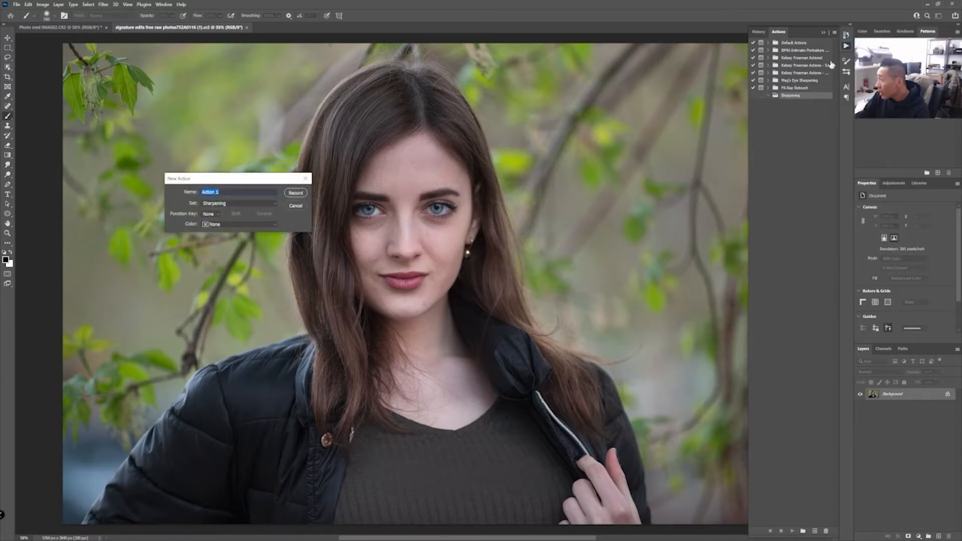
{"action": "key", "text": "BackSpace"}
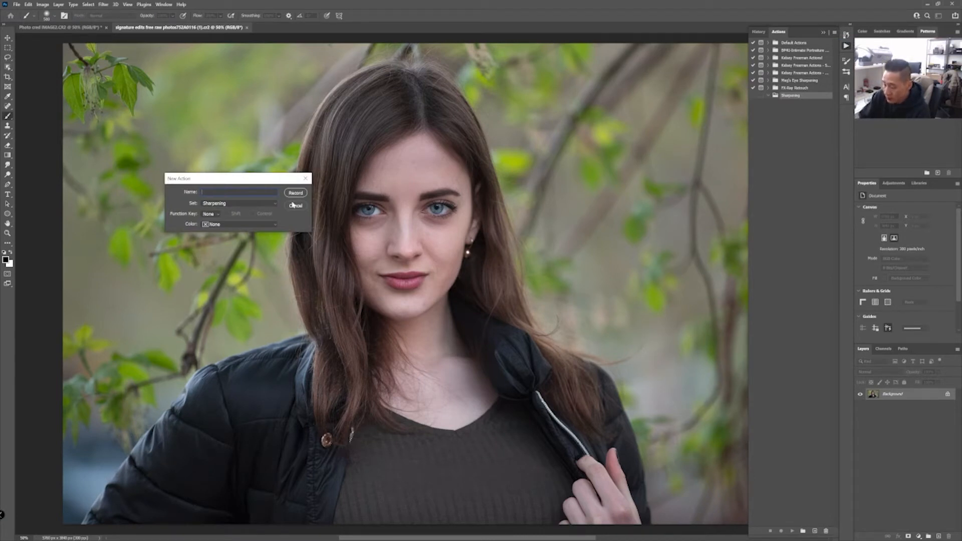
{"action": "type", "text": "Sharpening"}
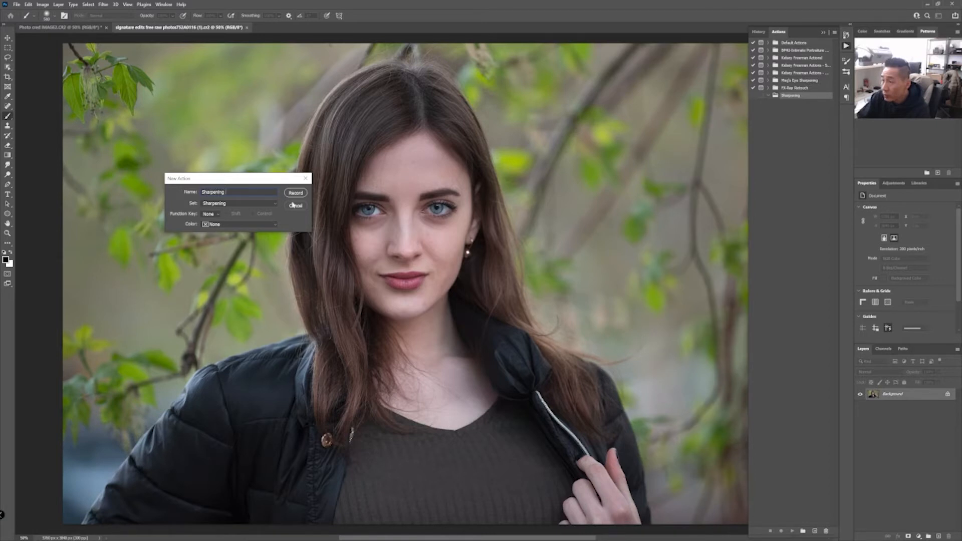
{"action": "type", "text": " Tool"}
{"action": "left_click", "coordinate": [232, 206]}
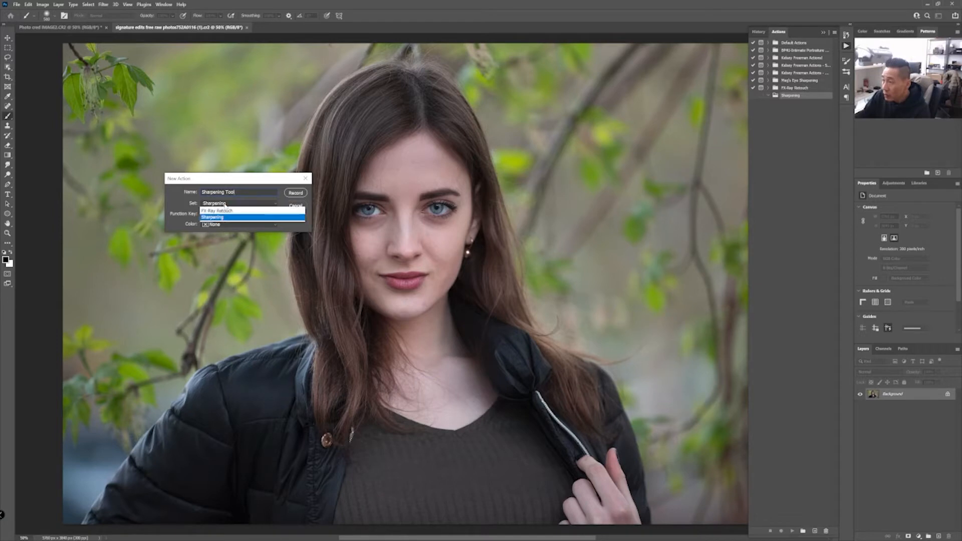
{"action": "left_click", "coordinate": [253, 210]}
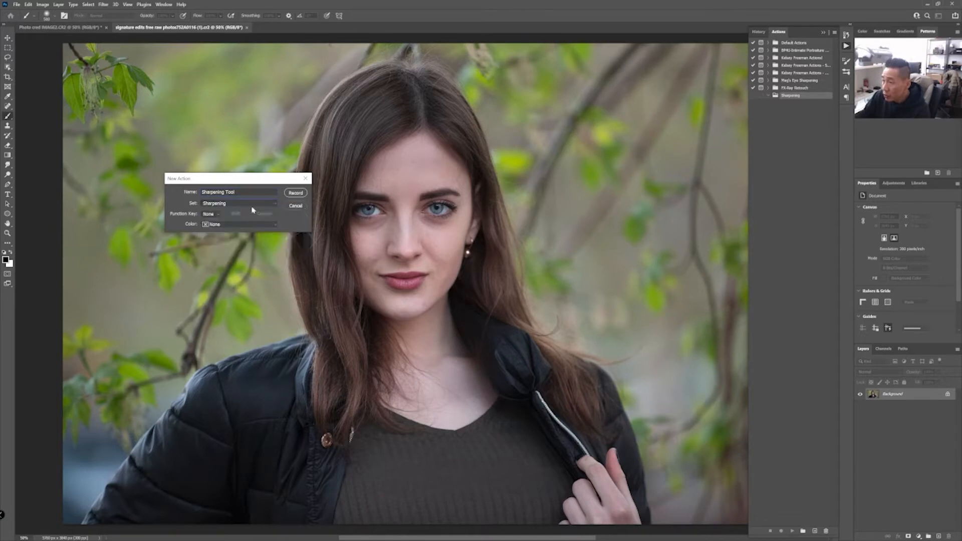
{"action": "left_click", "coordinate": [296, 193]}
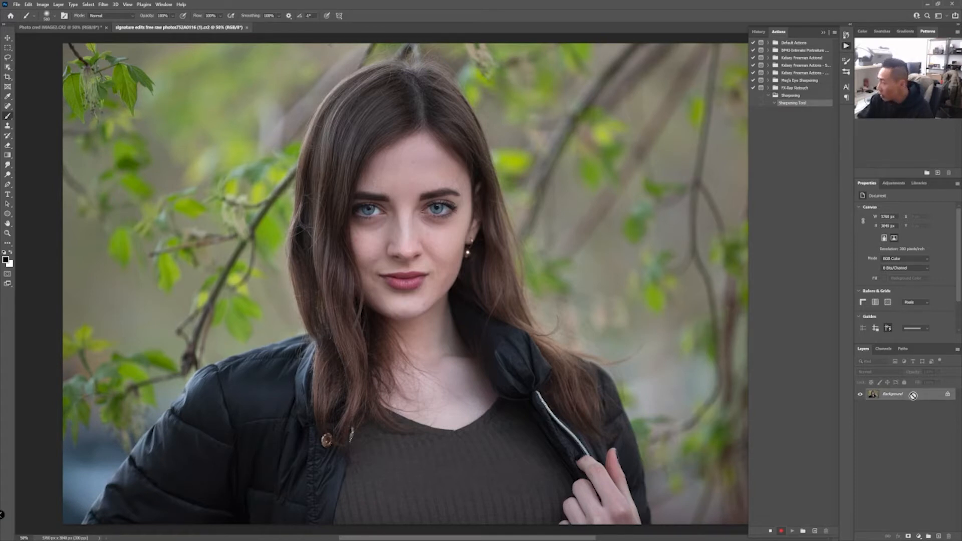
Duplicate the Background layer, apply Smart Sharpen to the copy with an amount of 300%, and toggle its visibility to compare.
{"action": "key", "text": "ctrl+j"}
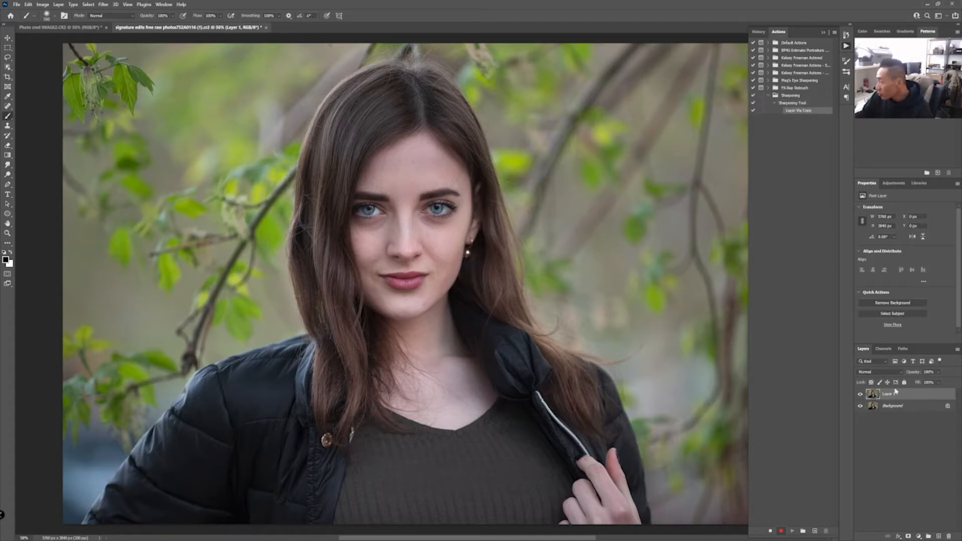
{"action": "left_click", "coordinate": [103, 5]}
{"action": "mouse_move", "coordinate": [190, 135]}
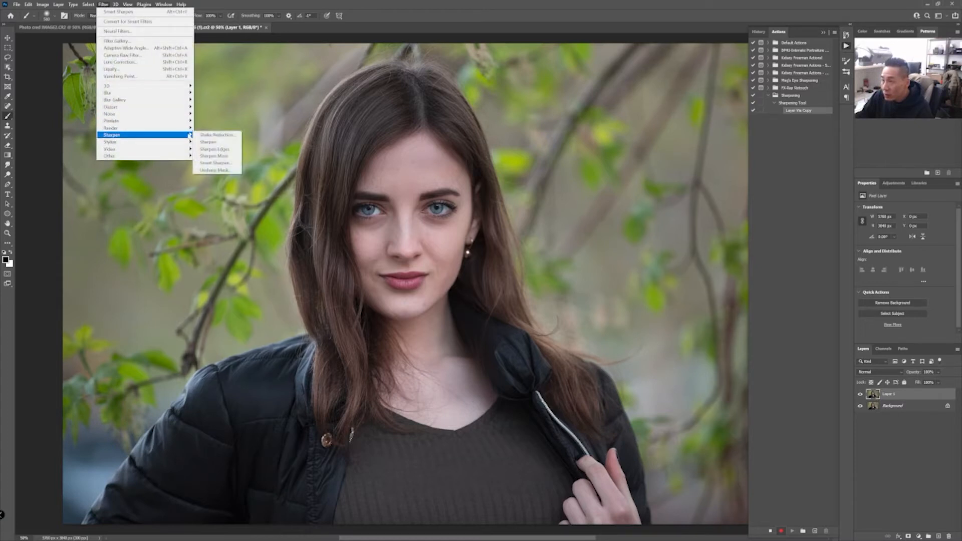
{"action": "left_click", "coordinate": [214, 164]}
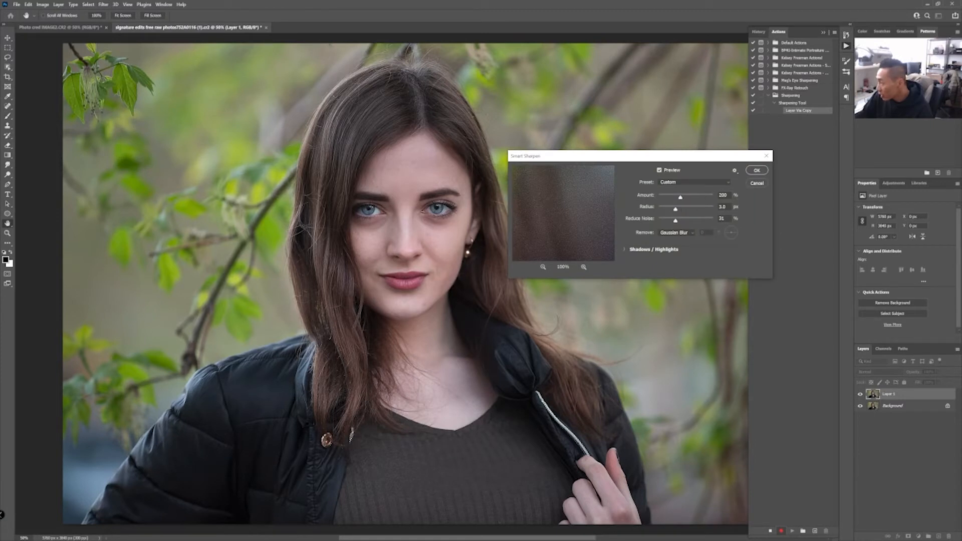
{"action": "type", "text": "300"}
{"action": "left_click", "coordinate": [756, 171]}
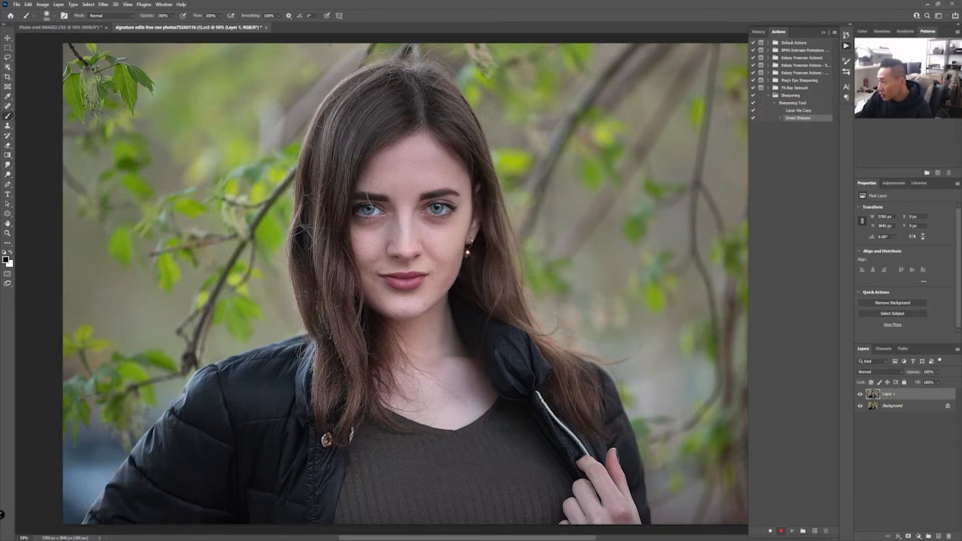
{"action": "left_click", "coordinate": [861, 396]}
{"action": "left_click", "coordinate": [861, 396]}
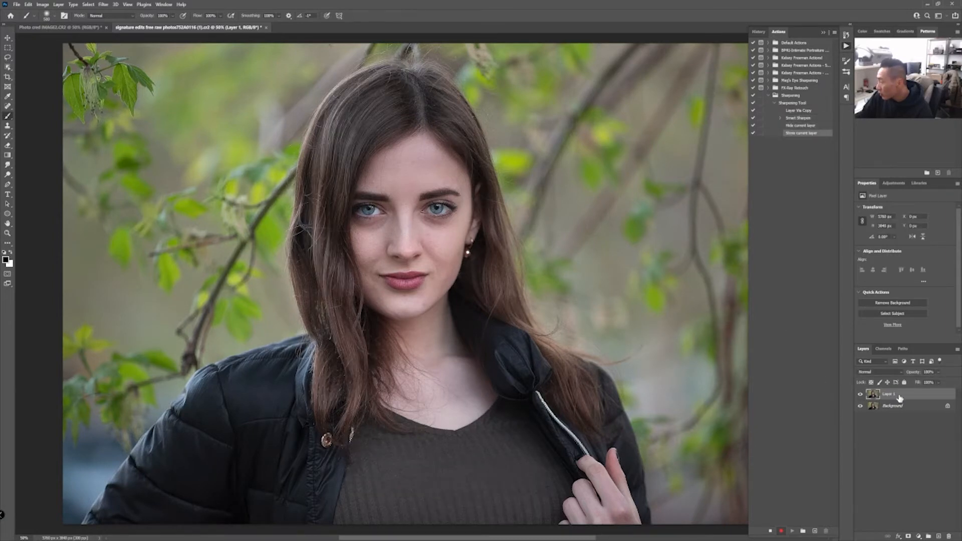
Add an inverted, black layer mask to the sharpened layer, stop recording the action, and collapse the Sharpening set.
{"action": "left_click", "coordinate": [908, 536]}
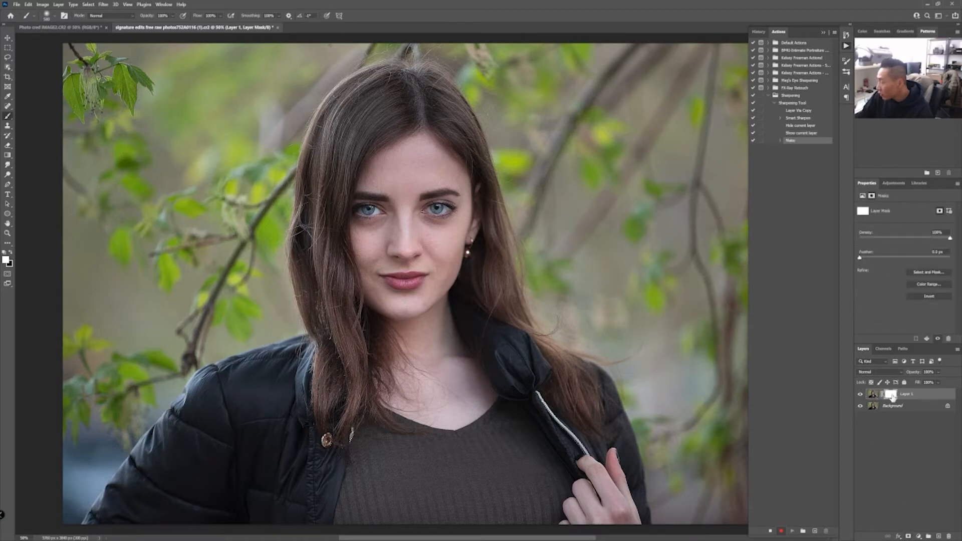
{"action": "left_click", "coordinate": [891, 396]}
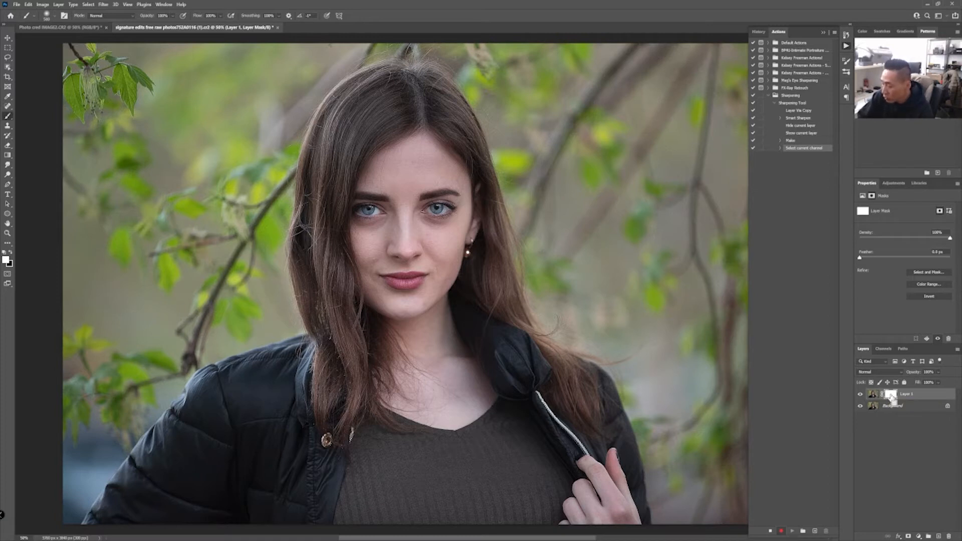
{"action": "key", "text": "ctrl+i"}
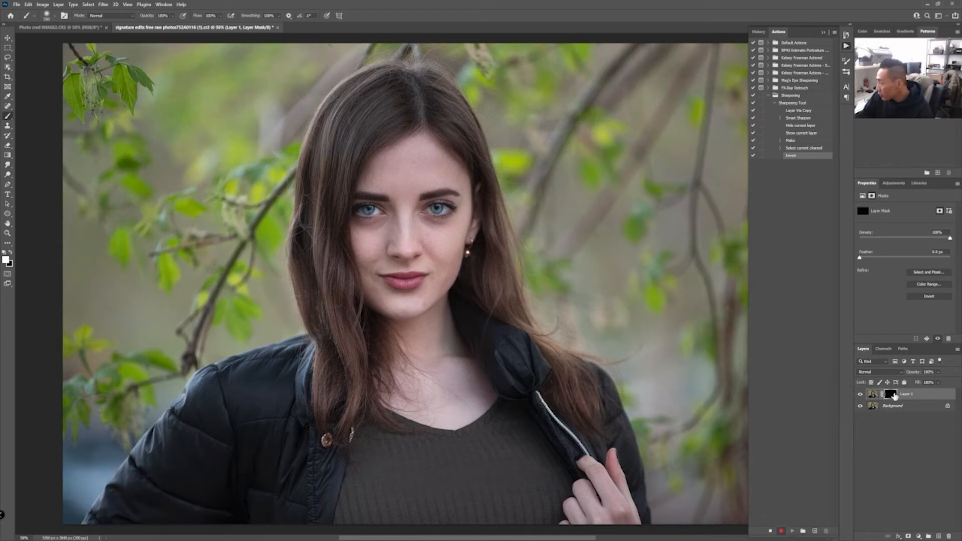
{"action": "left_click", "coordinate": [882, 399]}
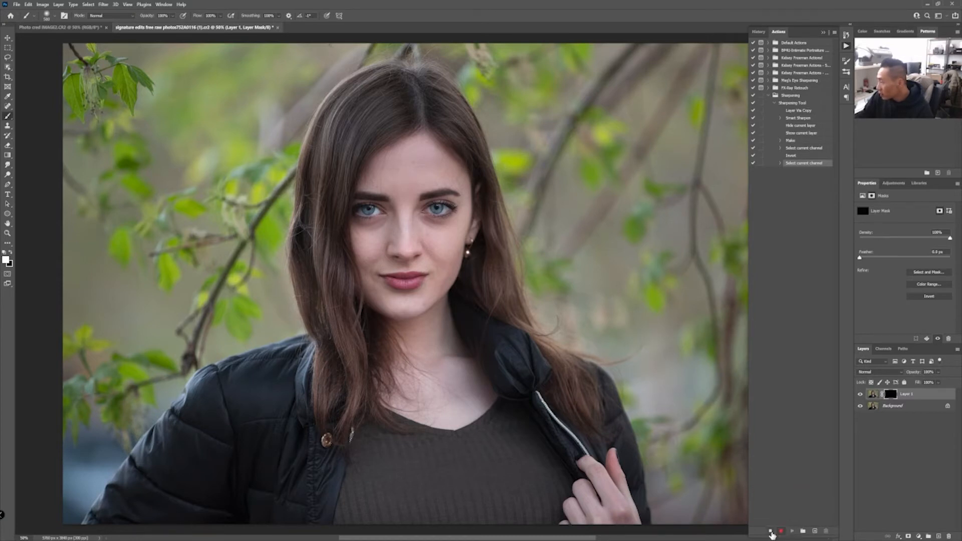
{"action": "left_click", "coordinate": [771, 532]}
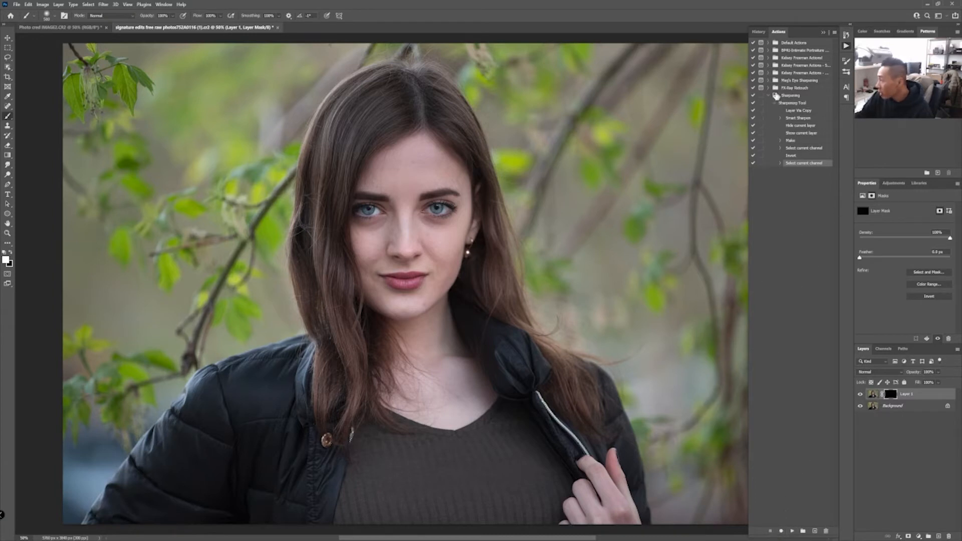
{"action": "left_click", "coordinate": [769, 95]}
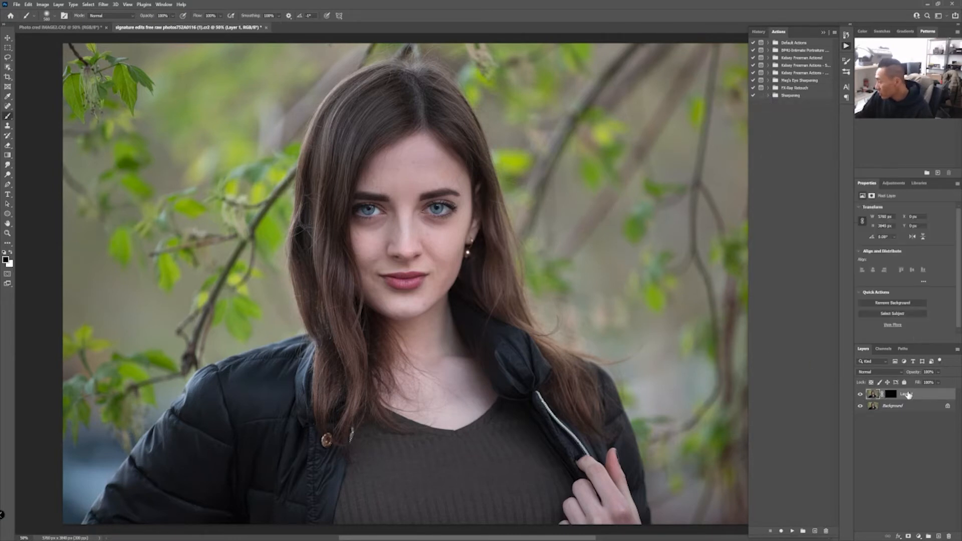
Delete the sharpened layer, run the Sharpening Tool action on the Background, and select the new layer's mask.
{"action": "key", "text": "Delete"}
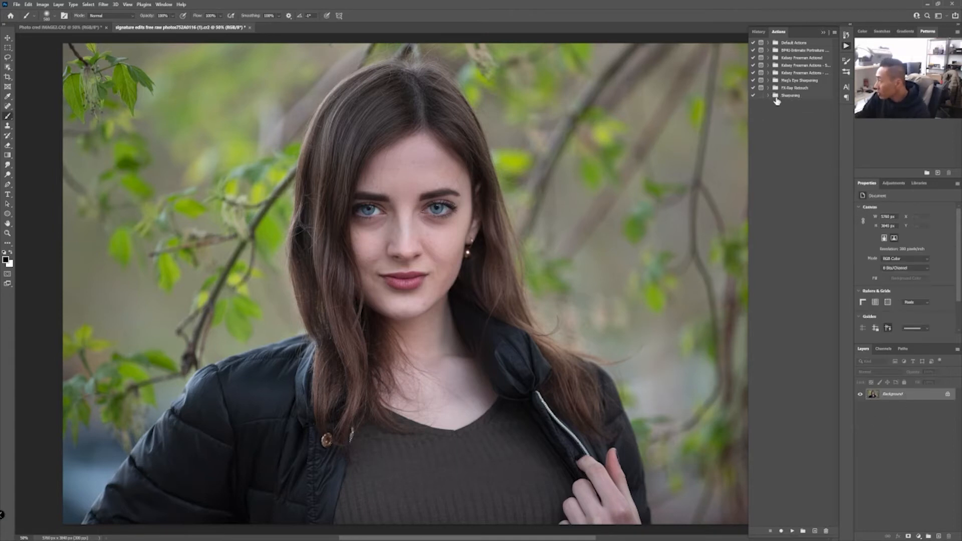
{"action": "left_click", "coordinate": [767, 95]}
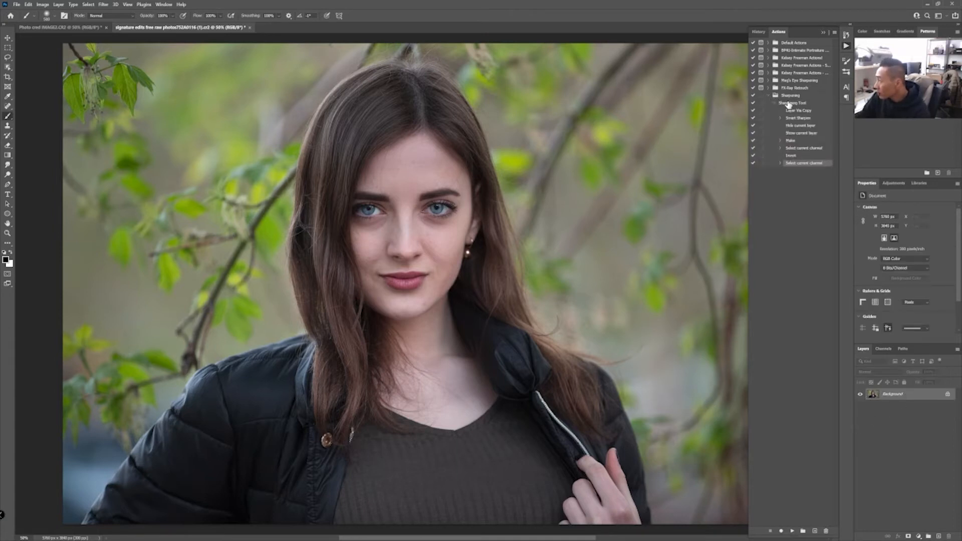
{"action": "left_click", "coordinate": [789, 104]}
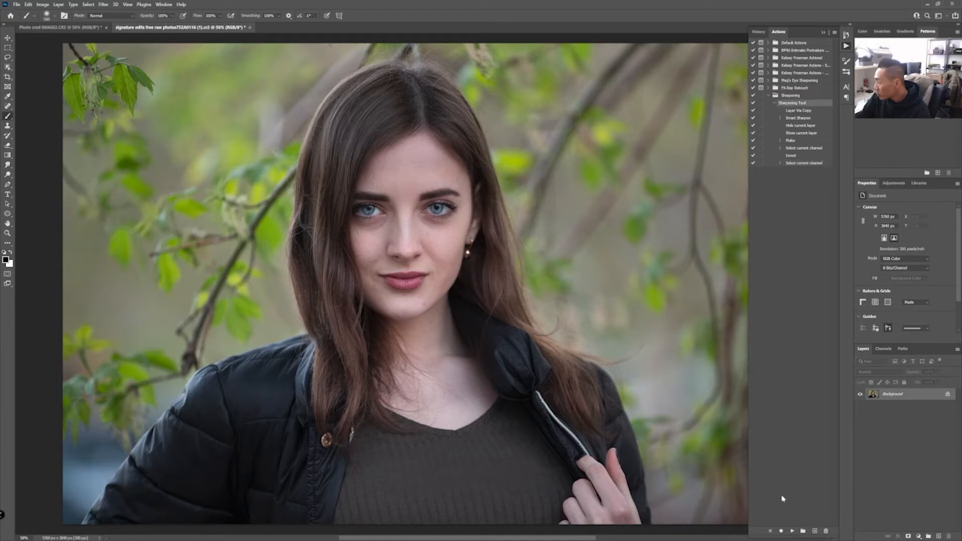
{"action": "left_click", "coordinate": [792, 531]}
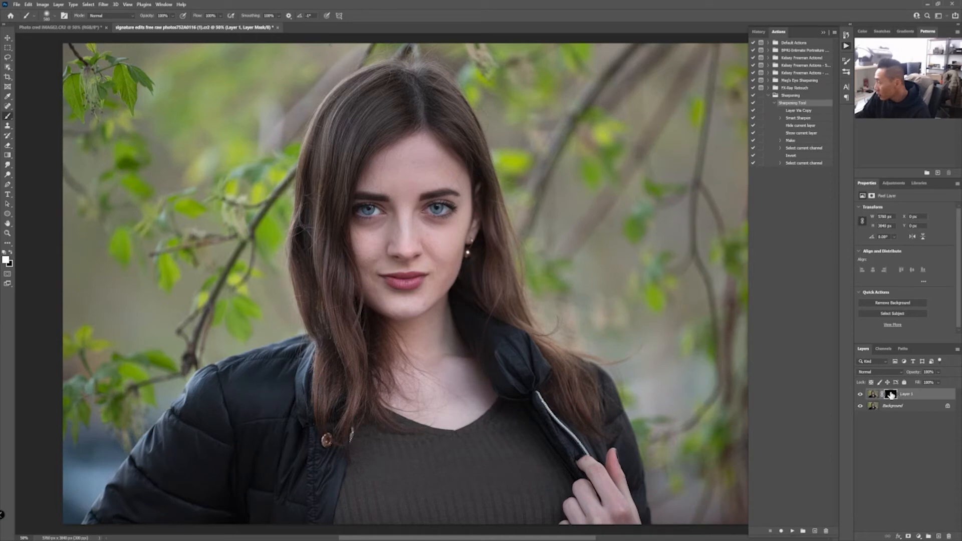
{"action": "left_click", "coordinate": [891, 394]}
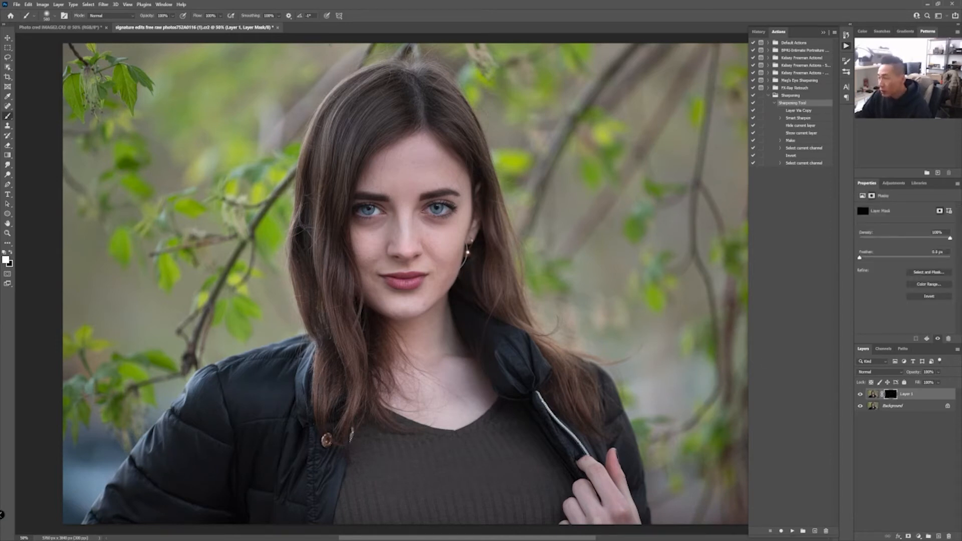
Paint white on the sharpened layer's mask with a smaller brush over both eyebrows and eyes.
{"action": "key", "text": "ctrl+plus"}
{"action": "key", "text": "ctrl+plus"}
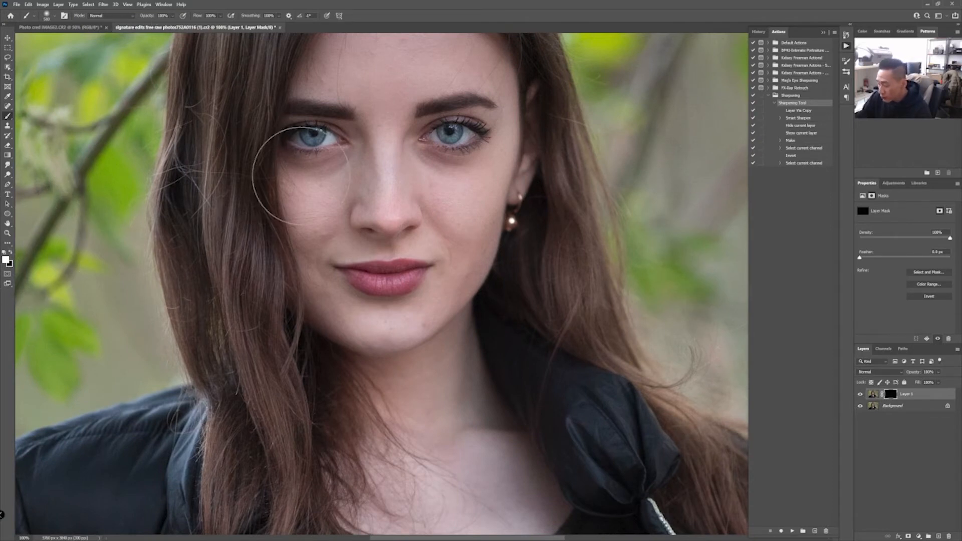
{"action": "key", "text": "bracketleft"}
{"action": "key", "text": "bracketleft"}
{"action": "key", "text": "bracketleft"}
{"action": "key", "text": "bracketleft"}
{"action": "key", "text": "bracketleft"}
{"action": "key", "text": "bracketleft"}
{"action": "key", "text": "bracketleft"}
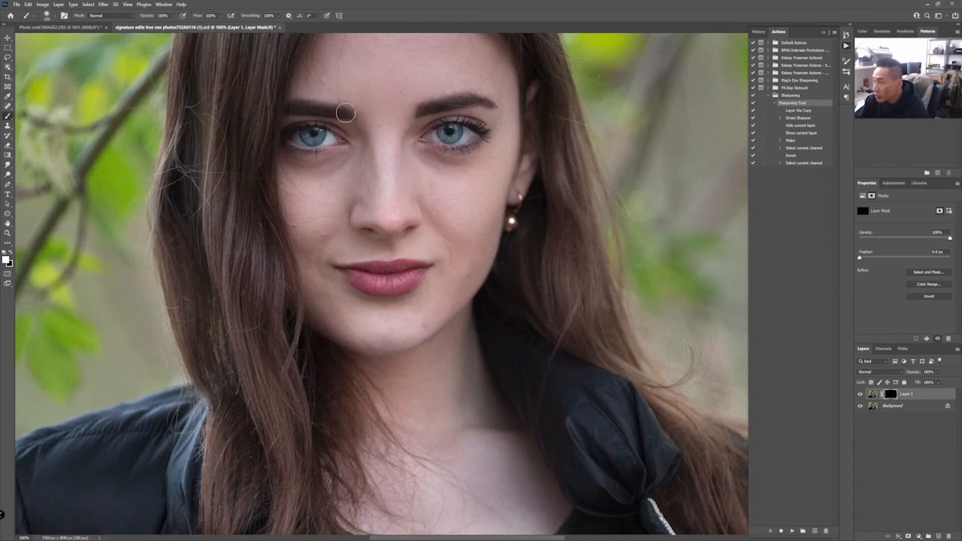
{"action": "left_click_drag", "start_coordinate": [344, 113], "coordinate": [289, 109]}
{"action": "mouse_move", "coordinate": [418, 113]}
{"action": "left_mouse_down"}
{"action": "mouse_move", "coordinate": [471, 104]}
{"action": "mouse_move", "coordinate": [444, 106]}
{"action": "mouse_move", "coordinate": [473, 106]}
{"action": "mouse_move", "coordinate": [430, 138]}
{"action": "mouse_move", "coordinate": [457, 125]}
{"action": "mouse_move", "coordinate": [430, 128]}
{"action": "mouse_move", "coordinate": [478, 126]}
{"action": "mouse_move", "coordinate": [451, 132]}
{"action": "left_mouse_up"}
{"action": "mouse_move", "coordinate": [322, 119]}
{"action": "left_mouse_down"}
{"action": "mouse_move", "coordinate": [282, 130]}
{"action": "mouse_move", "coordinate": [313, 129]}
{"action": "mouse_move", "coordinate": [316, 150]}
{"action": "mouse_move", "coordinate": [278, 148]}
{"action": "mouse_move", "coordinate": [312, 156]}
{"action": "mouse_move", "coordinate": [292, 141]}
{"action": "mouse_move", "coordinate": [327, 125]}
{"action": "mouse_move", "coordinate": [277, 131]}
{"action": "left_mouse_up"}
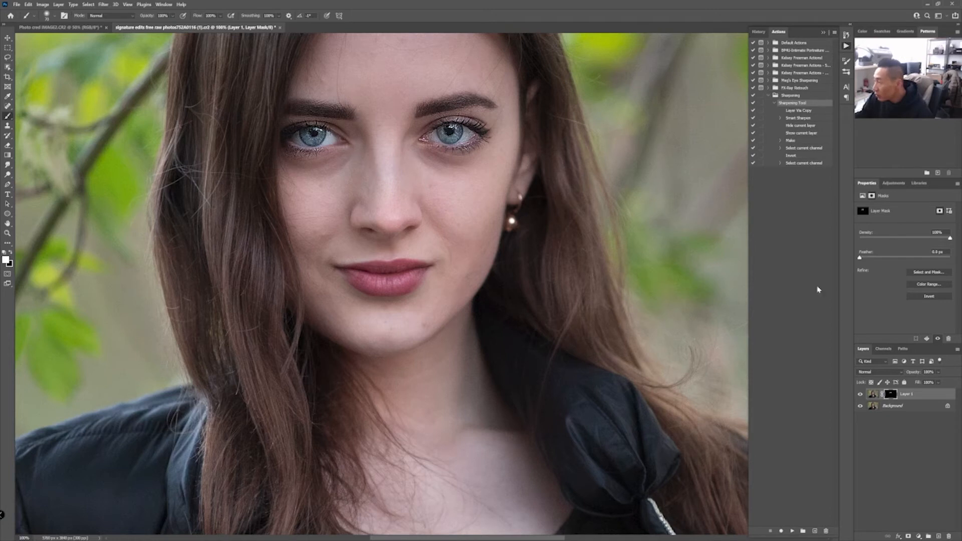
Preview an opacity adjustment on the sharpened layer and toggle its visibility to compare the eyes before and after.
{"action": "left_click", "coordinate": [939, 374]}
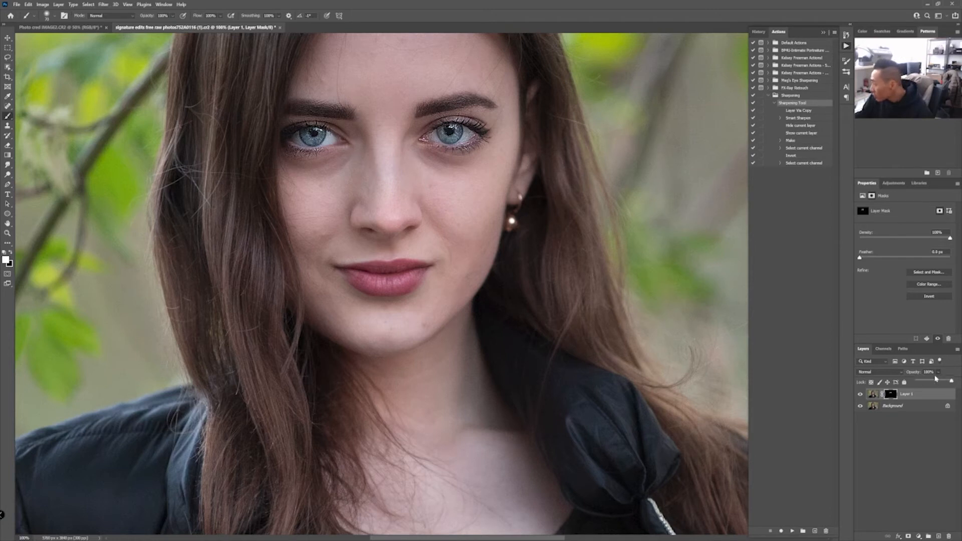
{"action": "left_click_drag", "start_coordinate": [933, 380], "coordinate": [934, 381]}
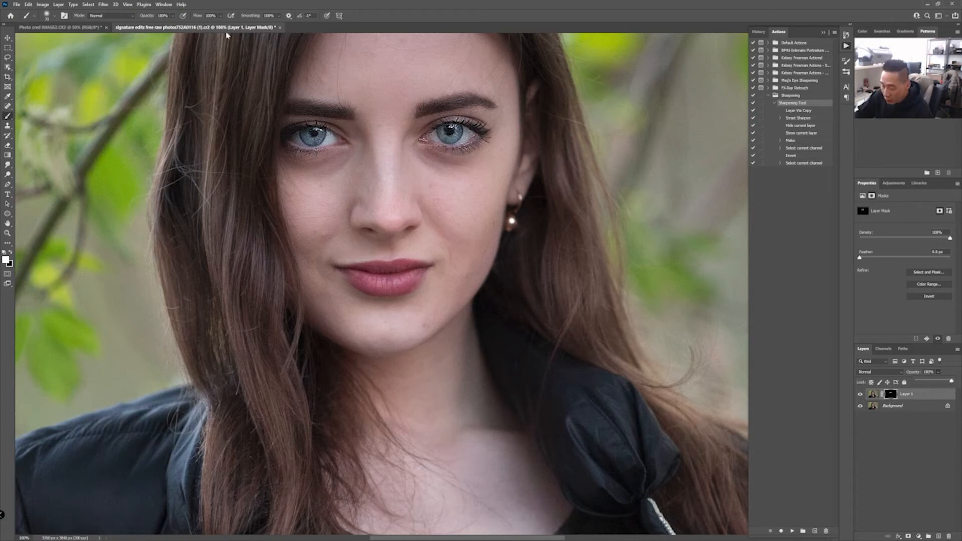
{"action": "key", "text": "x"}
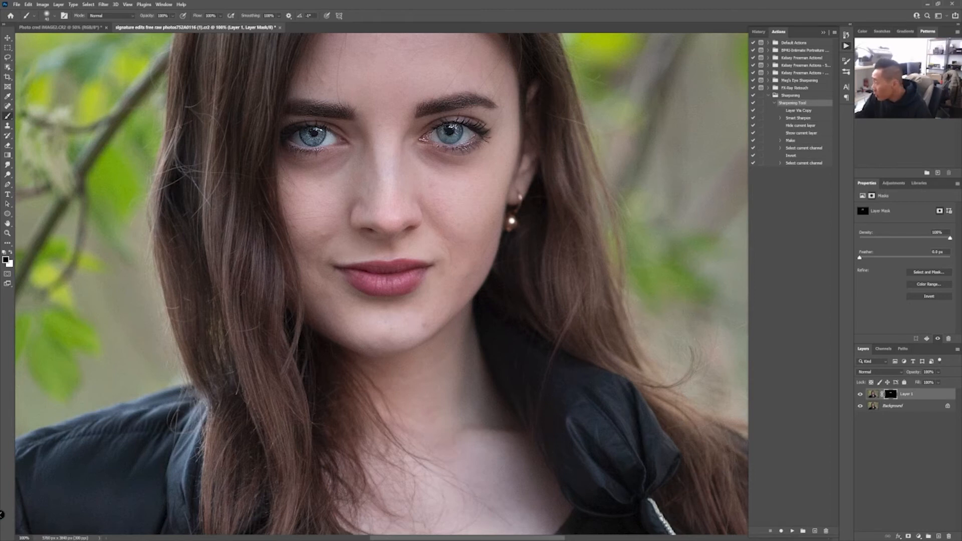
{"action": "left_click", "coordinate": [860, 395]}
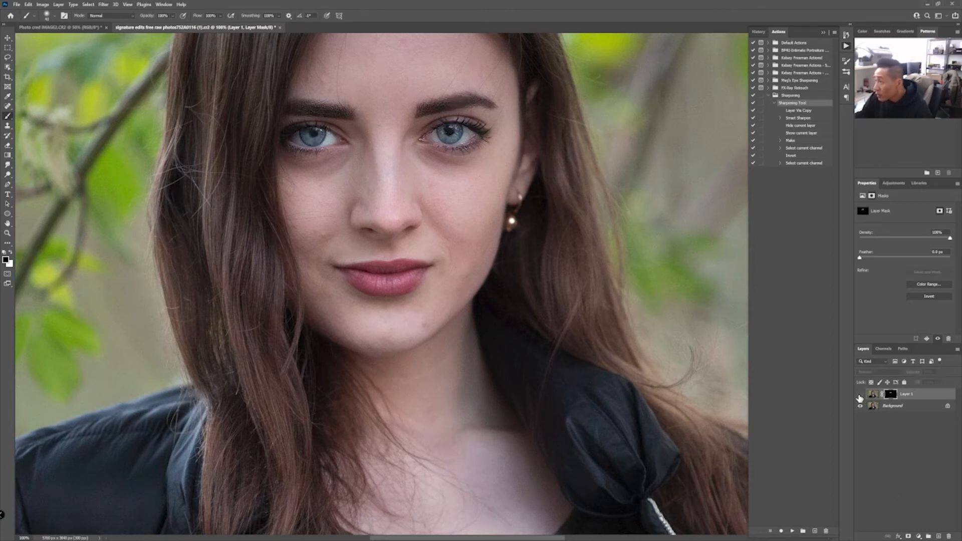
{"action": "left_click", "coordinate": [860, 396]}
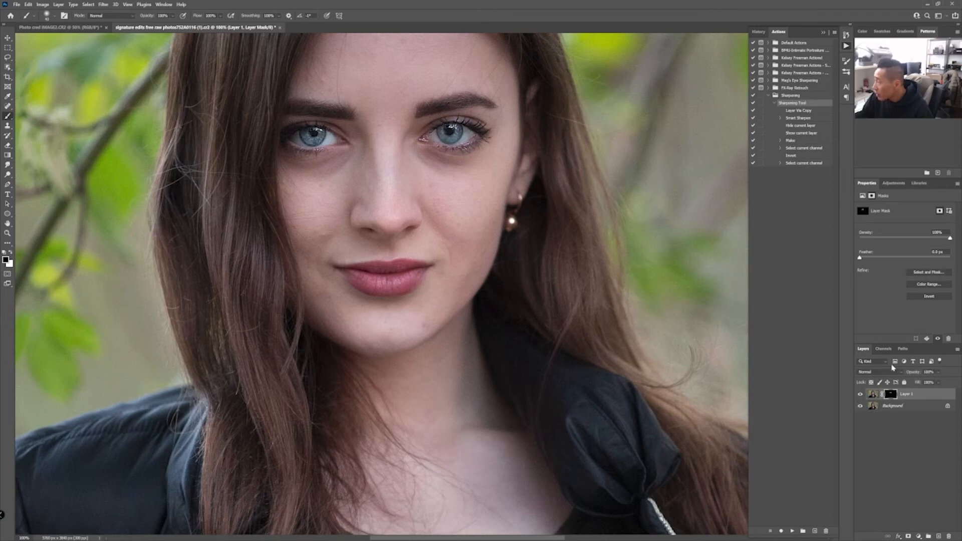
Lower the sharpened layer's opacity to about 48% and the brush opacity to about 28%.
{"action": "left_click", "coordinate": [940, 372]}
{"action": "mouse_move", "coordinate": [931, 384]}
{"action": "left_mouse_down"}
{"action": "mouse_move", "coordinate": [955, 382]}
{"action": "mouse_move", "coordinate": [933, 381]}
{"action": "left_mouse_up"}
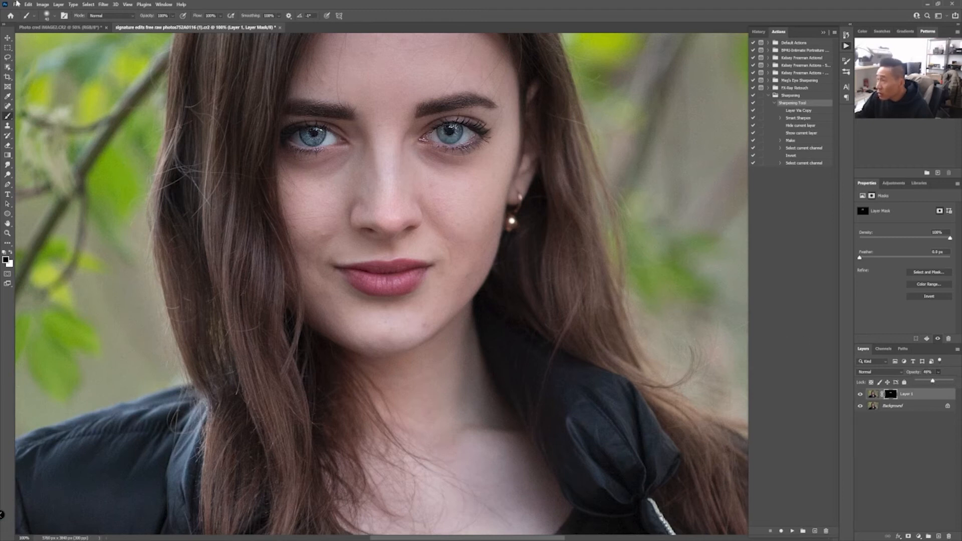
{"action": "left_click", "coordinate": [173, 16]}
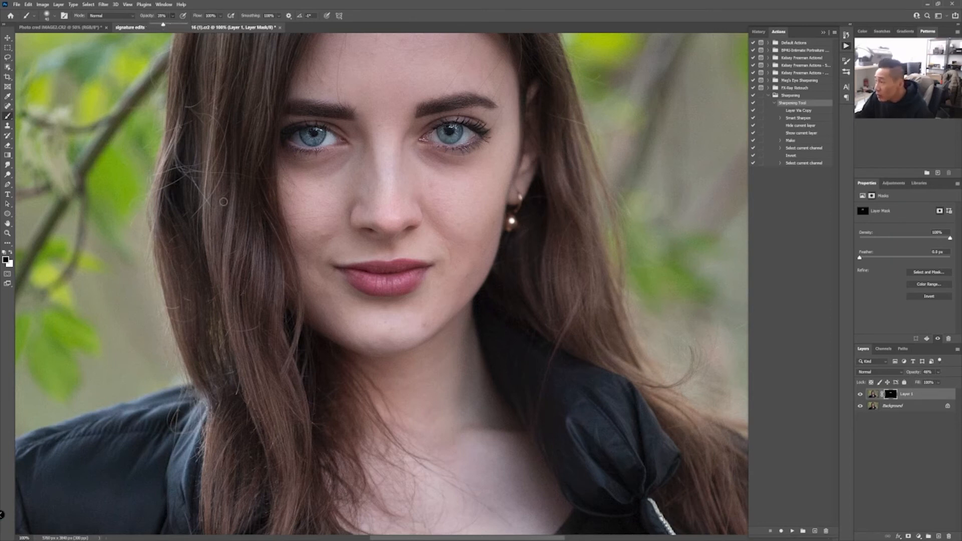
Make white the foreground colour and try a brush opacity of about 76% before resetting it to 100%.
{"action": "key", "text": "x"}
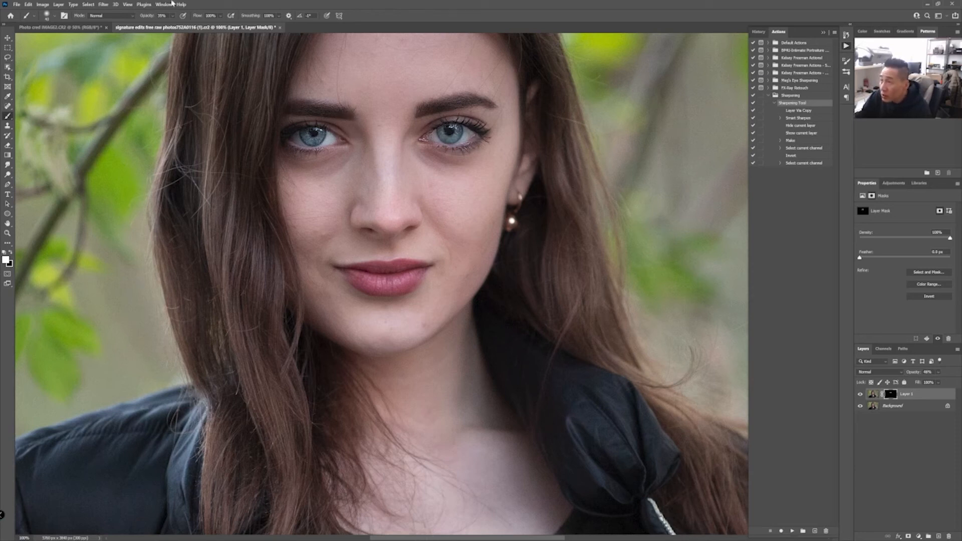
{"action": "left_click", "coordinate": [172, 16]}
{"action": "left_click", "coordinate": [470, 102]}
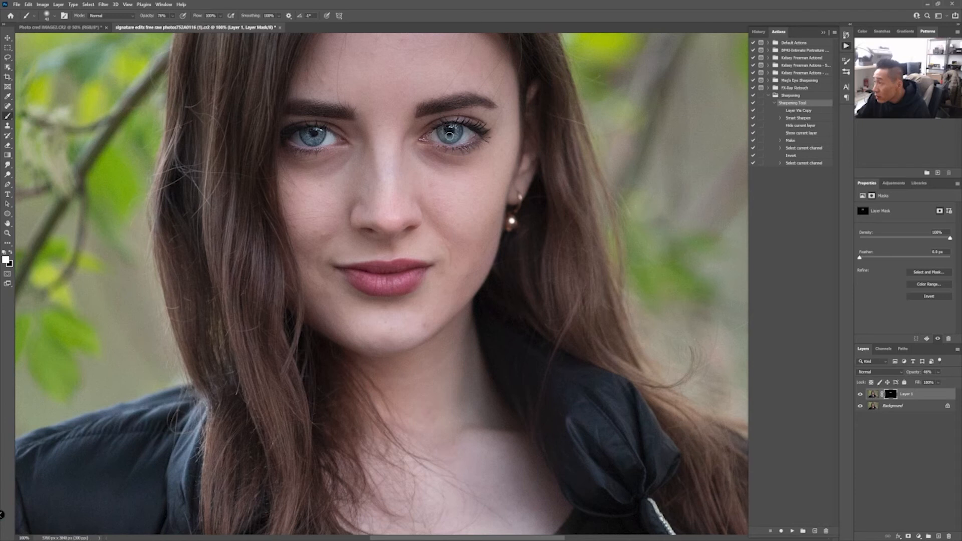
{"action": "key", "text": "0"}
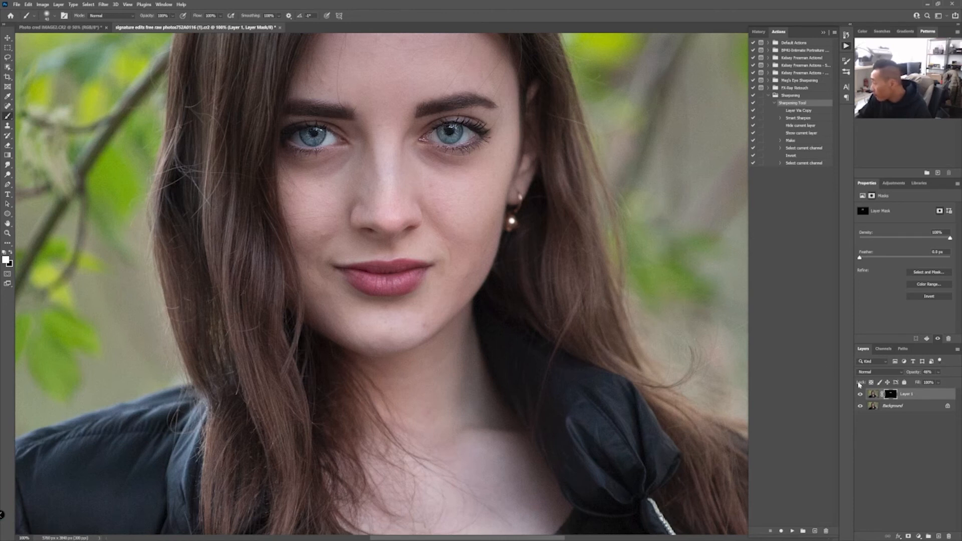
Raise the sharpened layer's opacity to 100% and make black the foreground colour.
{"action": "left_click", "coordinate": [939, 372]}
{"action": "left_click", "coordinate": [437, 103]}
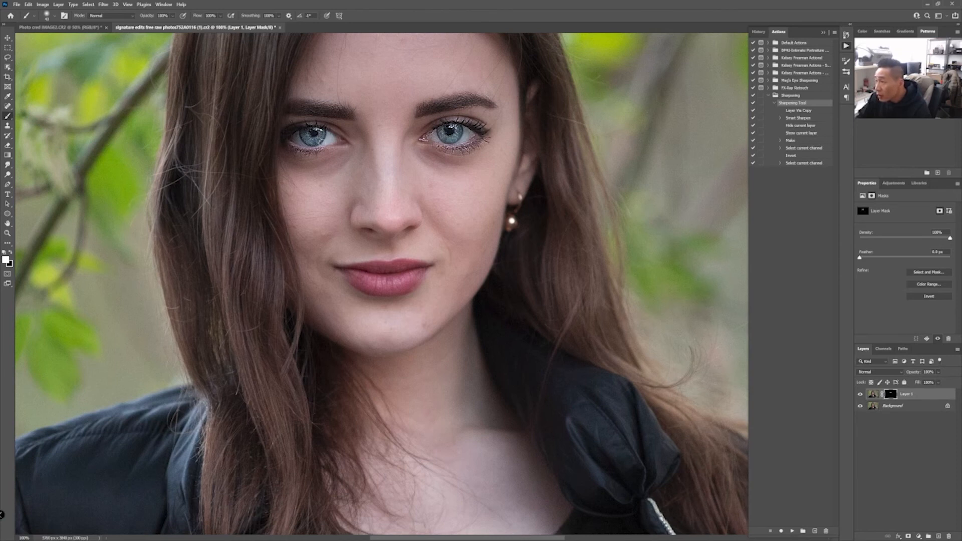
{"action": "key", "text": "x"}
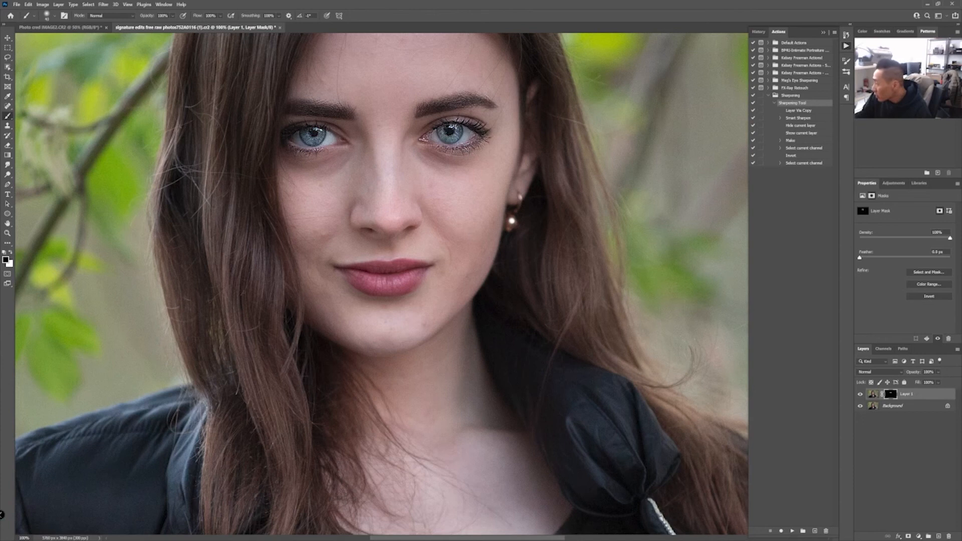
Preview the sharpened layer at about 52% opacity and toggle its visibility to compare the eyes with and without sharpening.
{"action": "left_click", "coordinate": [940, 373]}
{"action": "left_click_drag", "start_coordinate": [931, 381], "coordinate": [933, 385]}
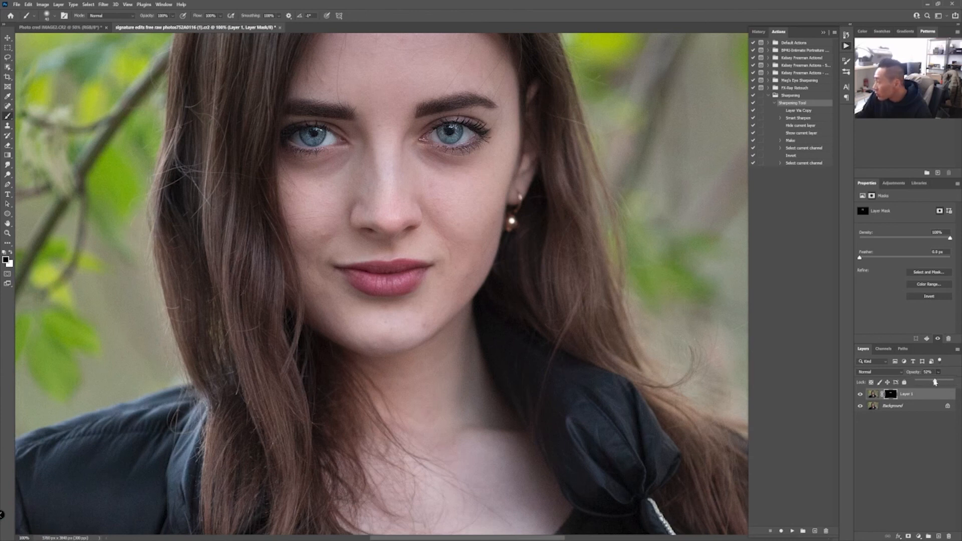
{"action": "left_click", "coordinate": [861, 394]}
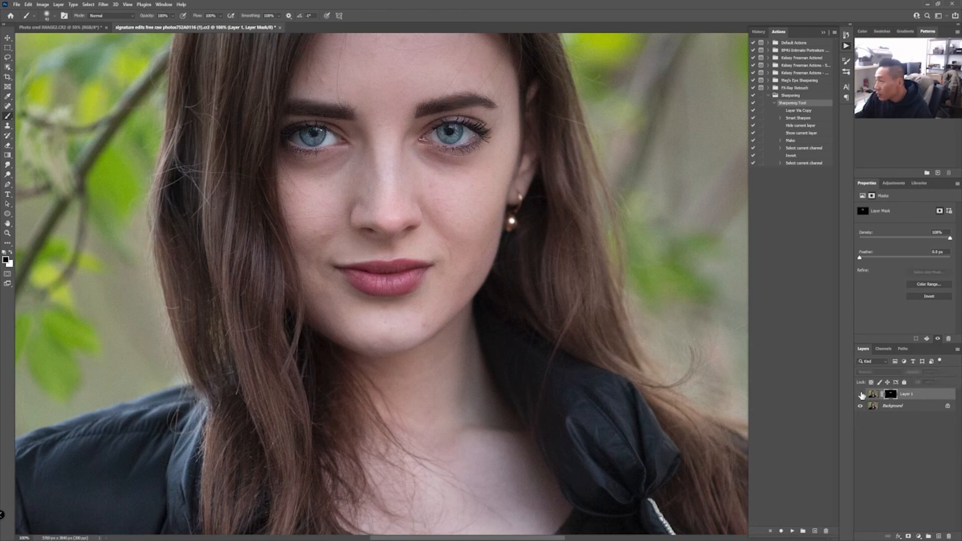
{"action": "left_click", "coordinate": [861, 395]}
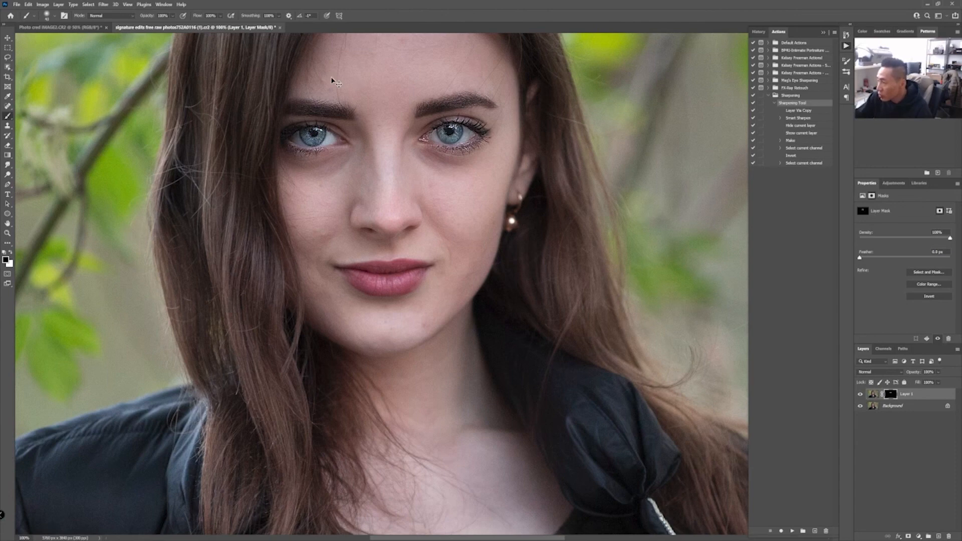
Collapse the recorded steps of the Sharpening Tool action.
{"action": "key", "text": "ctrl+minus"}
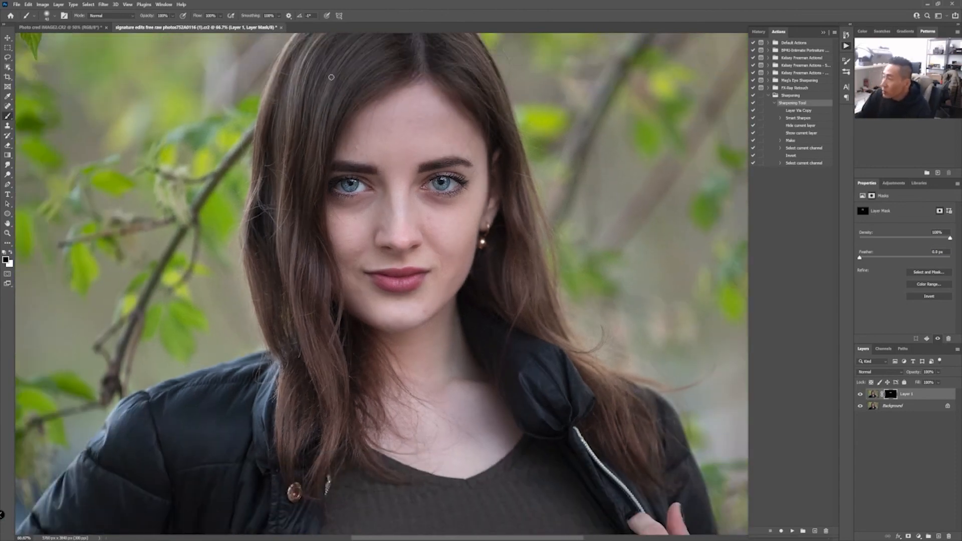
{"action": "left_click", "coordinate": [776, 103]}
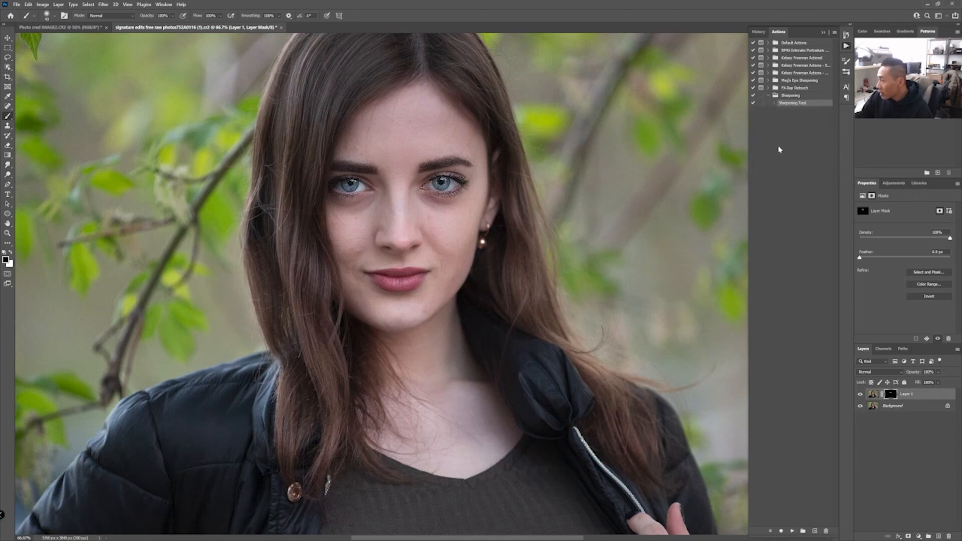